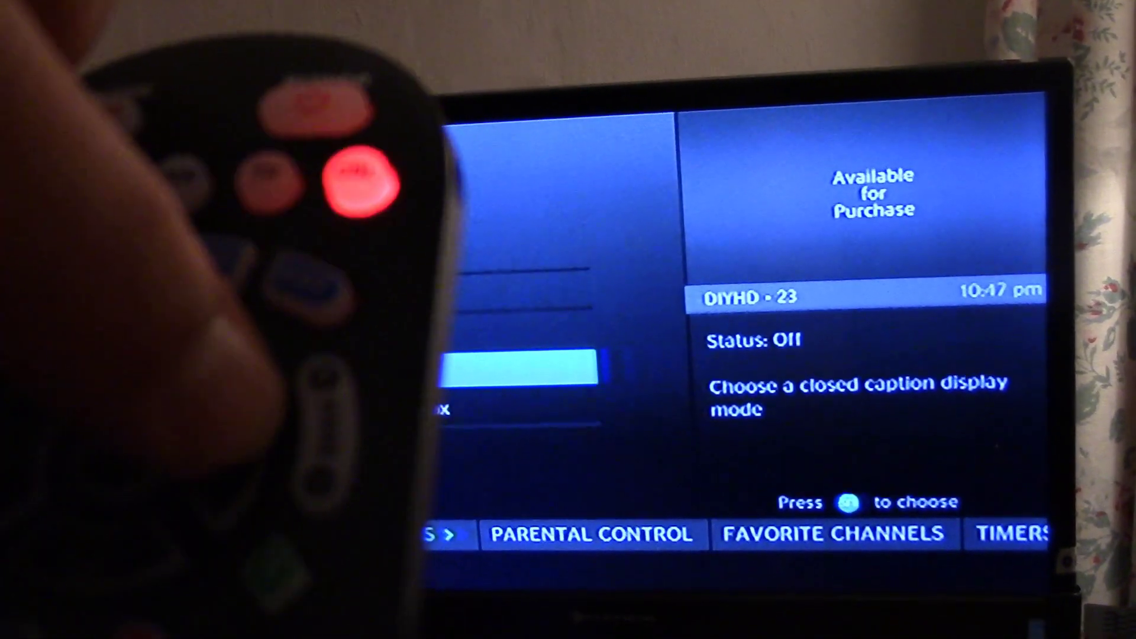
{"action": "key", "text": "Right"}
{"action": "key", "text": "Right"}
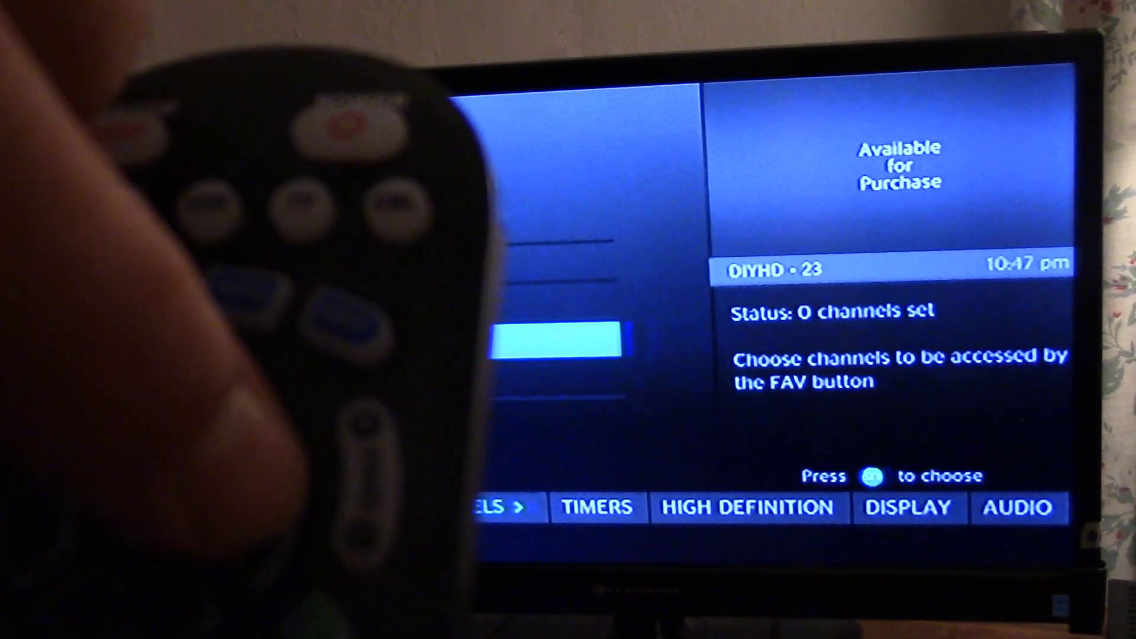
{"action": "key", "text": "Right"}
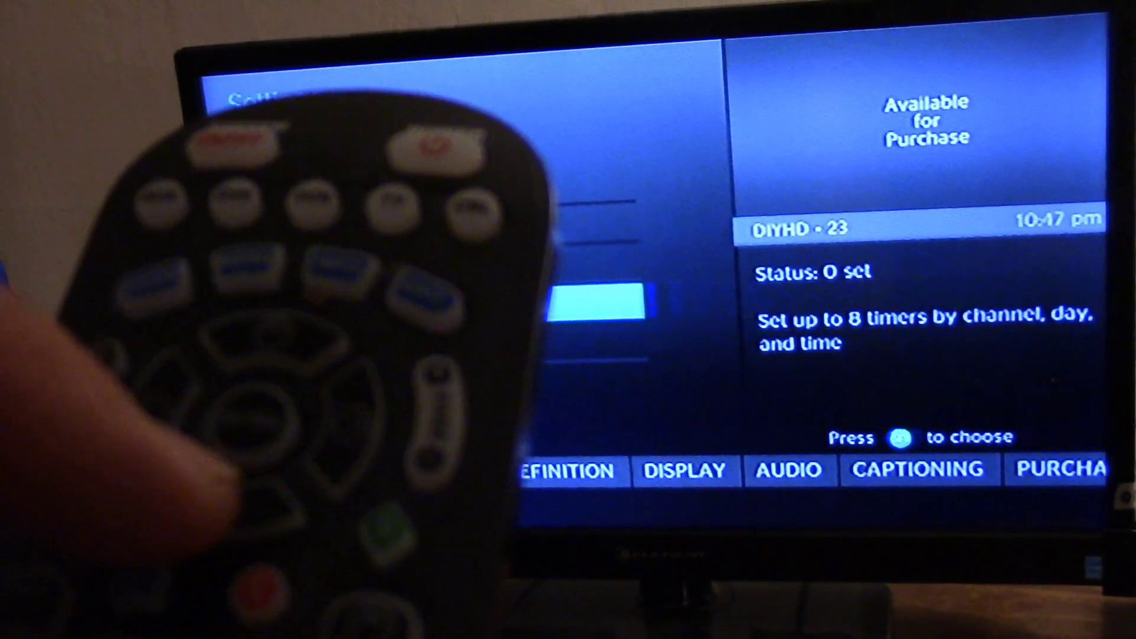
{"action": "key", "text": "Down"}
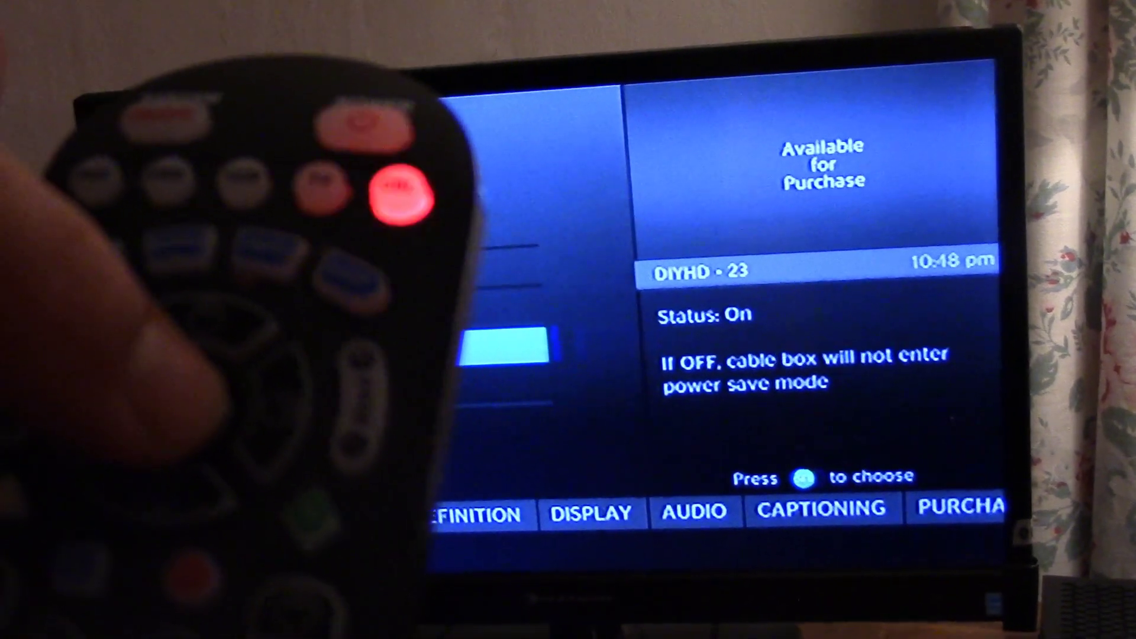
{"action": "key", "text": "Return"}
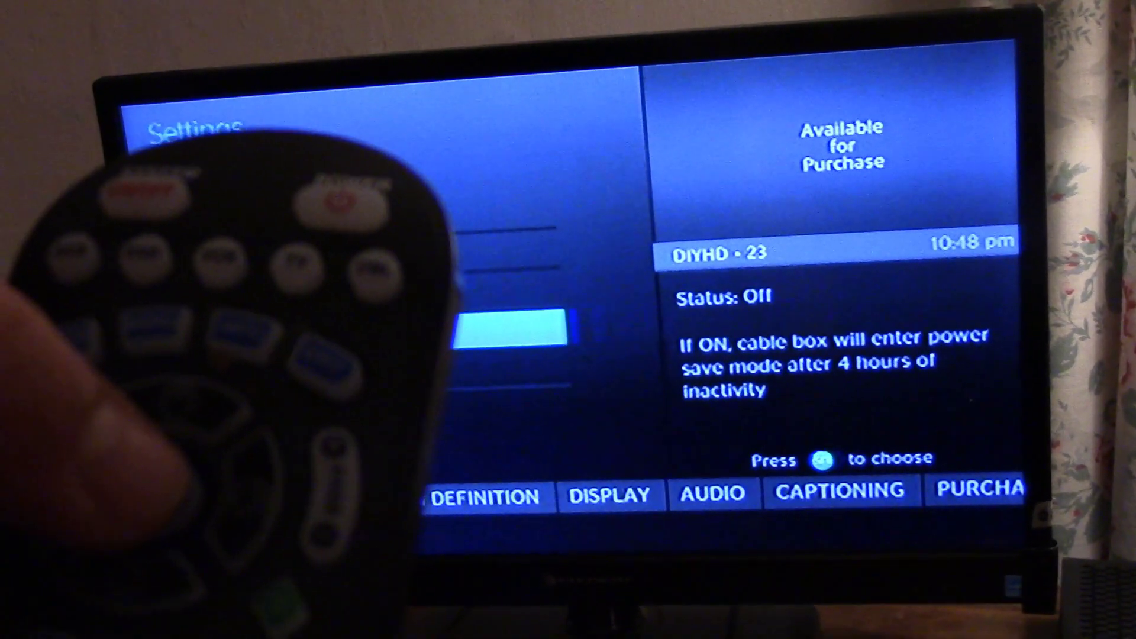